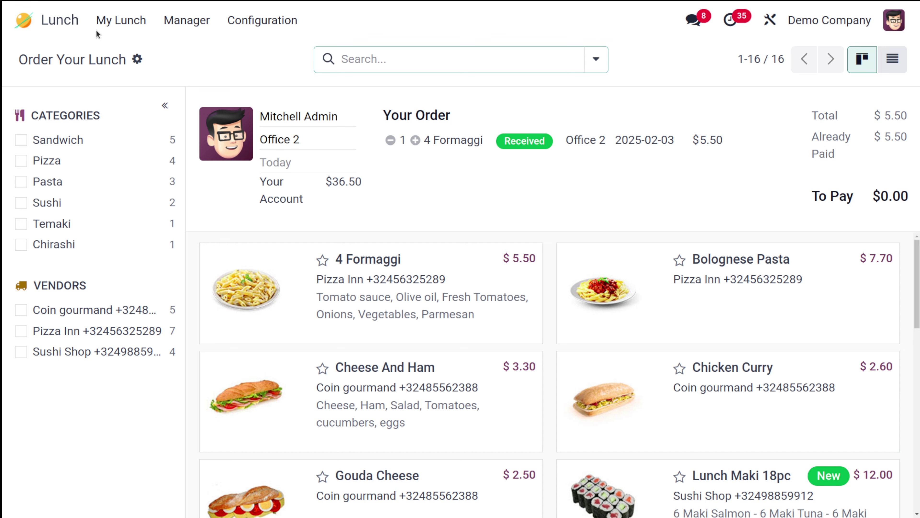
Start a new lunch order and look through the dishes offered.
click(103, 21)
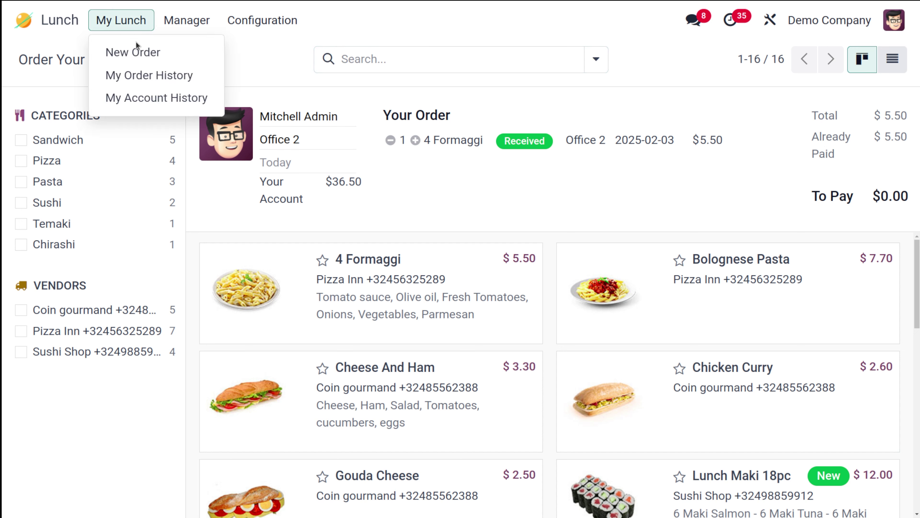
click(138, 57)
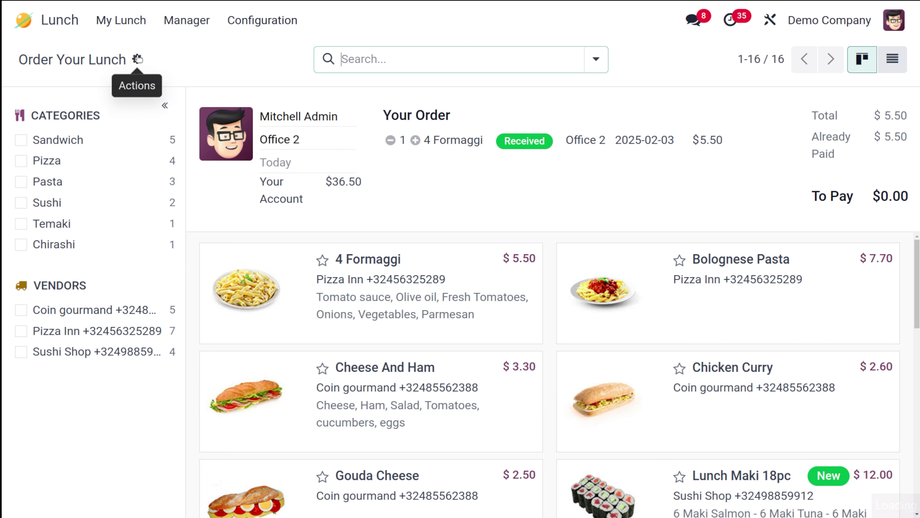
scroll(285, 420, down, 6)
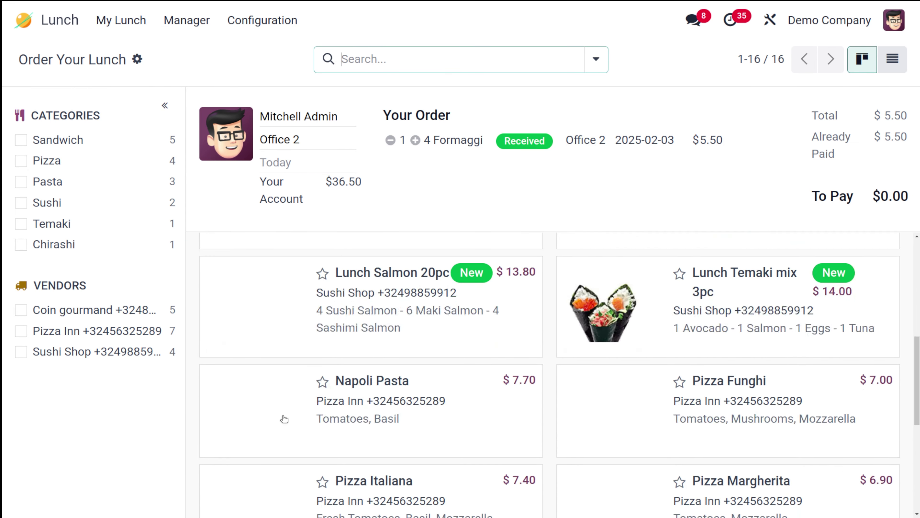
scroll(285, 420, up, 6)
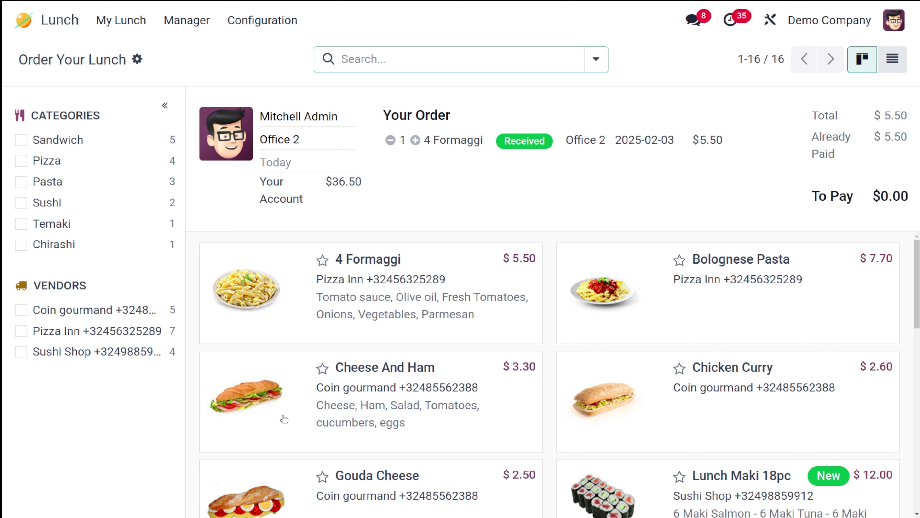
Filter the dishes to Available Today and look through the filtered cards.
click(386, 59)
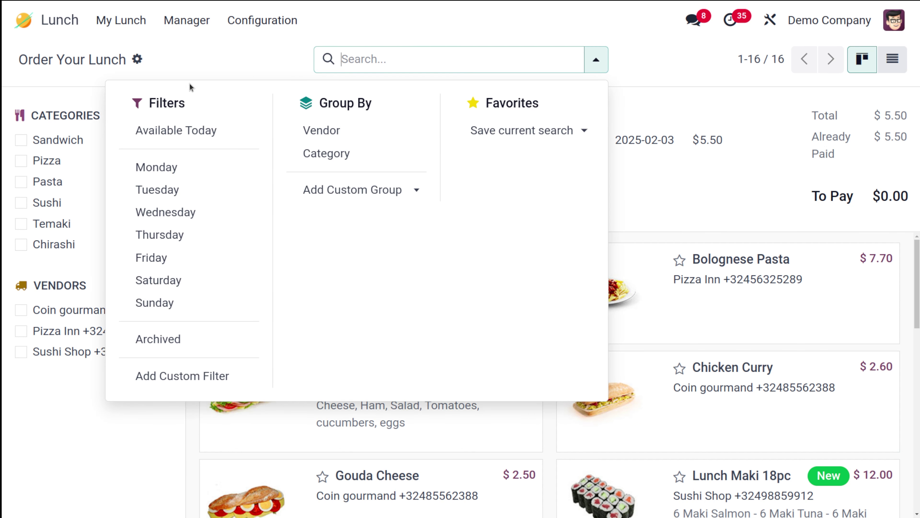
click(202, 139)
click(236, 53)
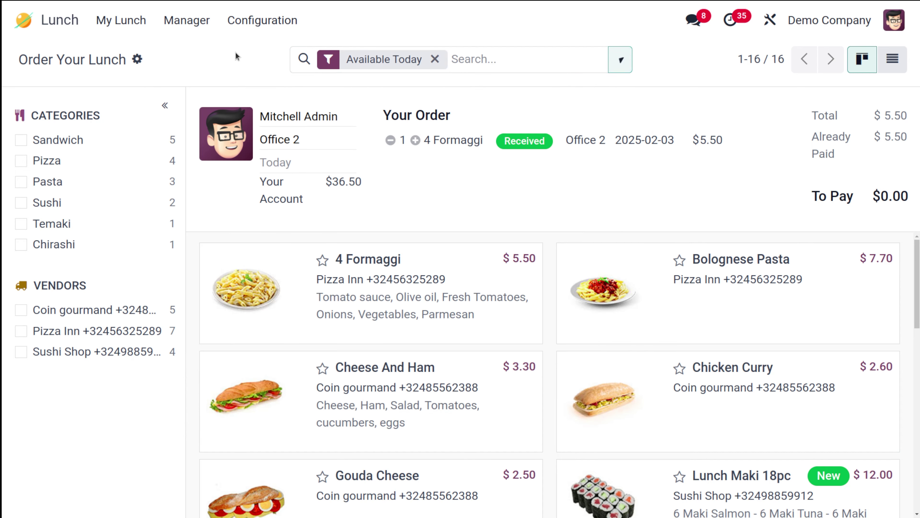
scroll(328, 392, down, 10)
scroll(328, 392, up, 10)
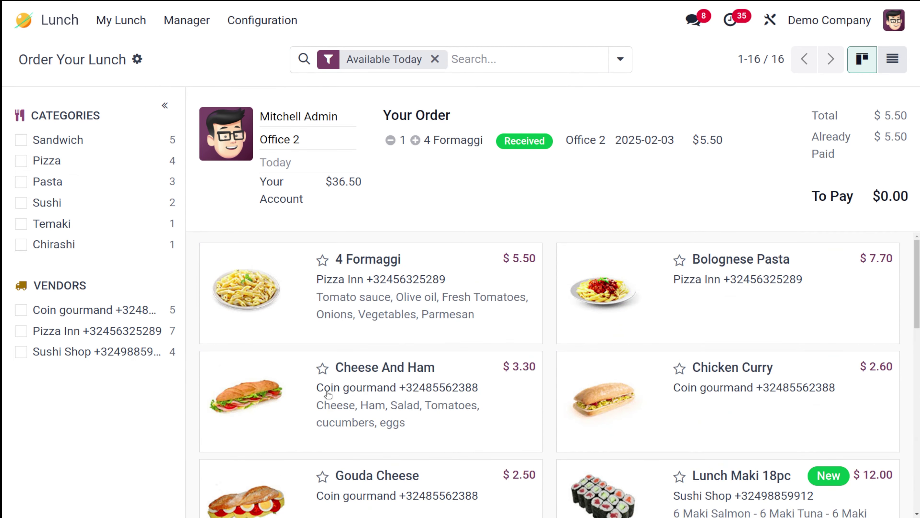
scroll(327, 393, down, 5)
scroll(328, 393, up, 5)
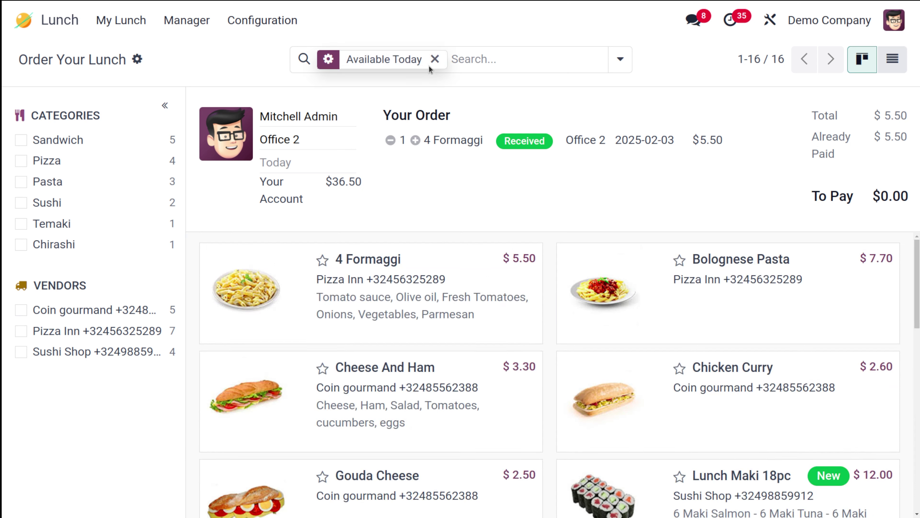
Remove the Available Today filter and check the other filter and grouping options of the search.
click(435, 59)
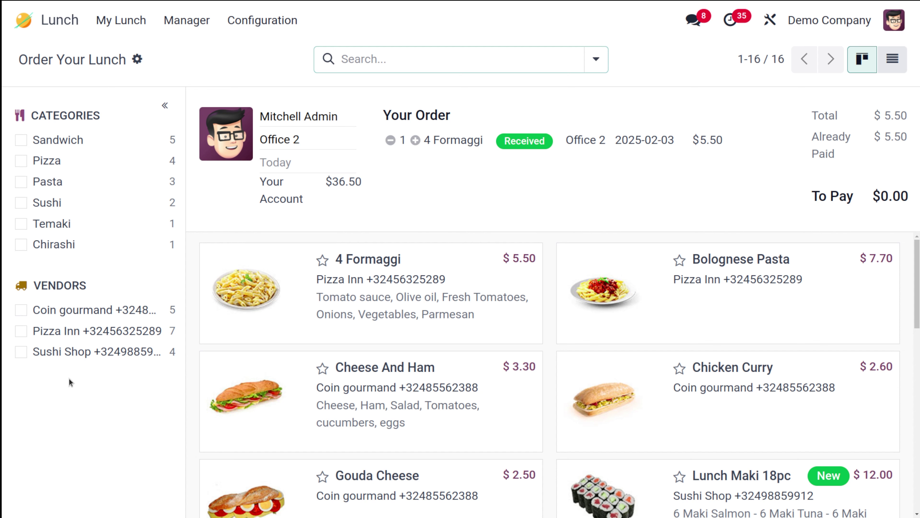
click(378, 59)
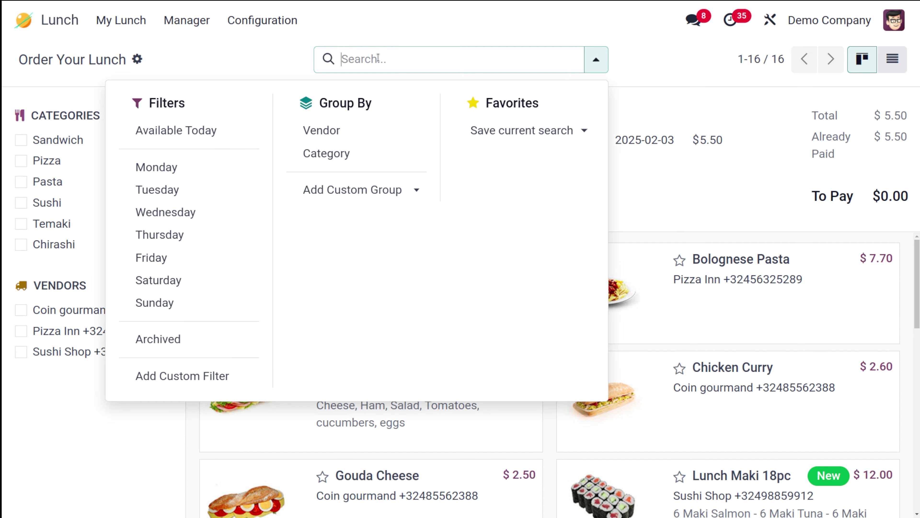
click(220, 65)
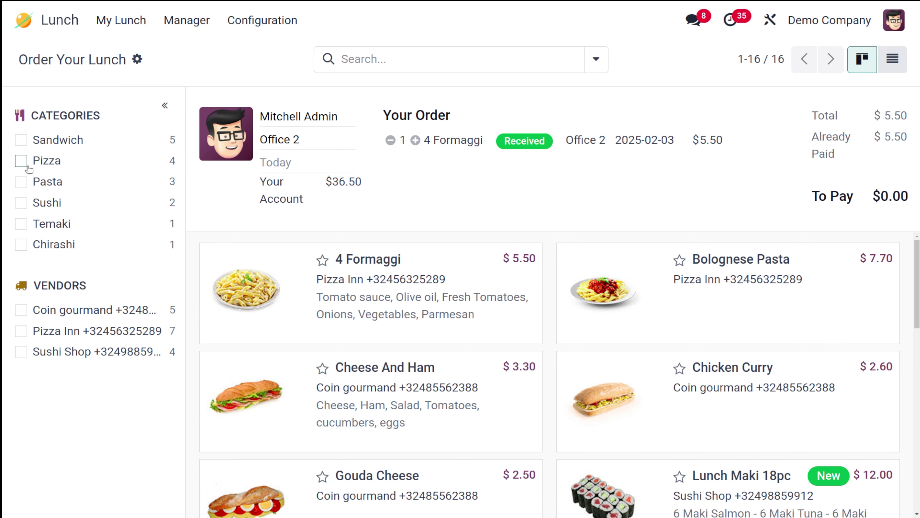
Show only the Pizza category, switch to only Pasta, and clear the category filter.
click(21, 161)
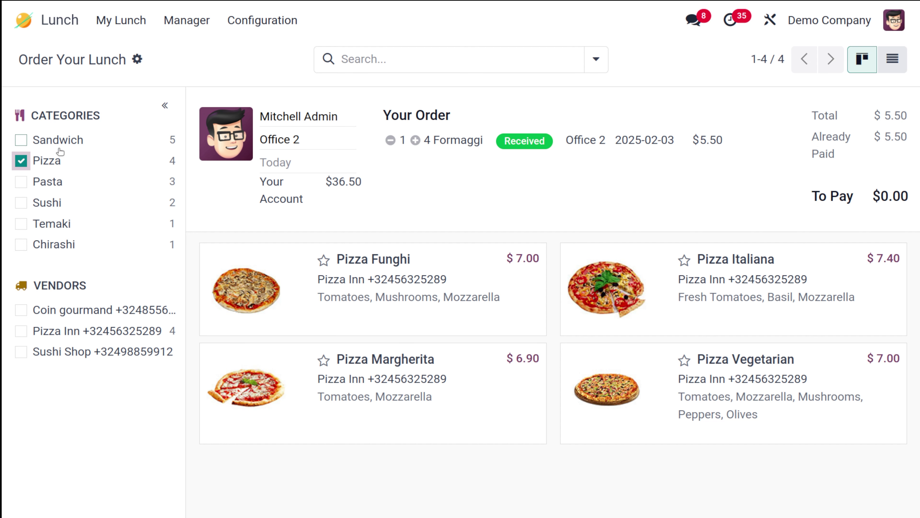
click(15, 162)
click(21, 181)
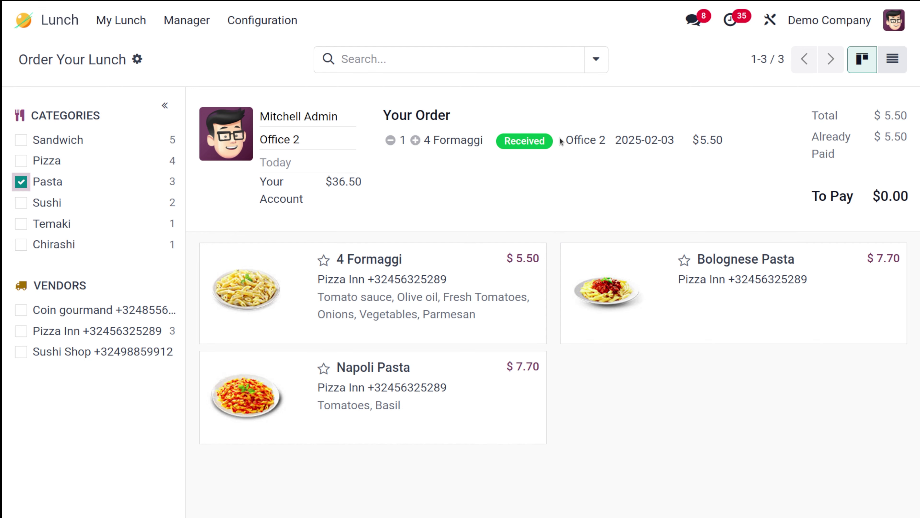
click(21, 181)
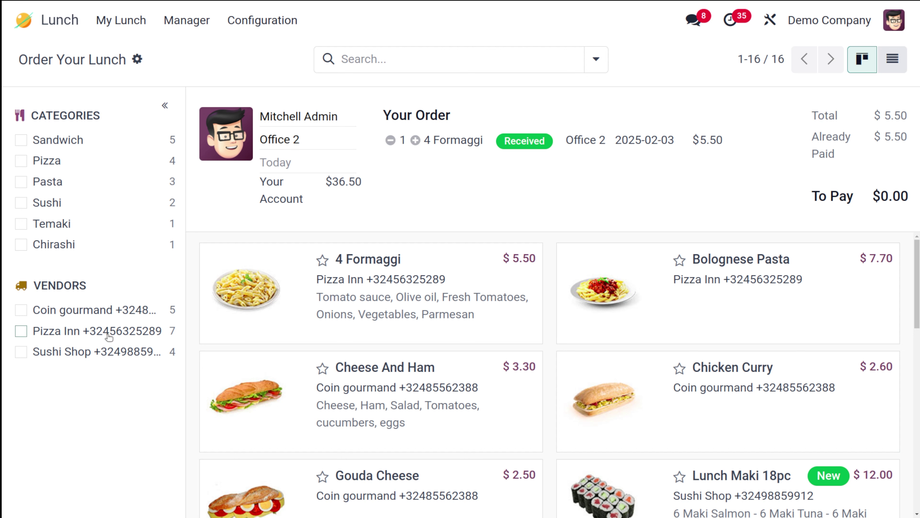
View the dishes of the vendor Pizza Inn, switch to Coin gourmand, and clear the vendor filter.
click(21, 330)
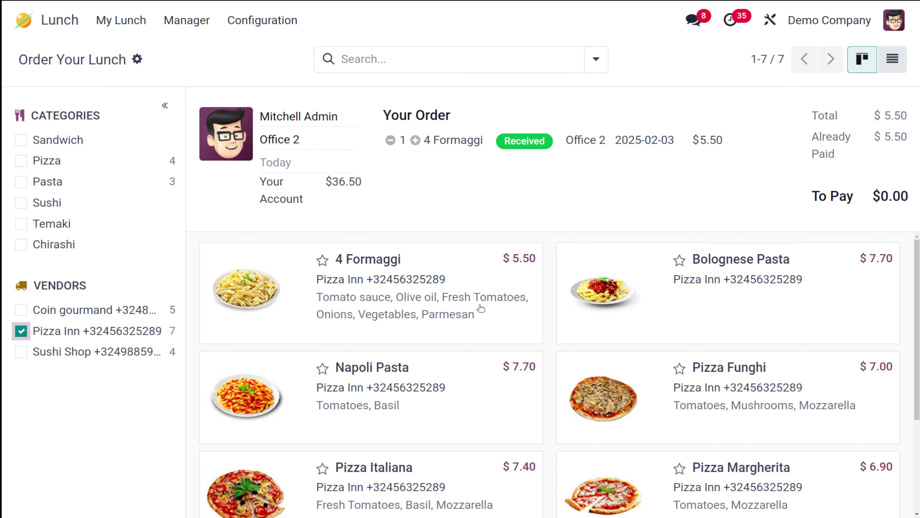
scroll(480, 312, down, 3)
scroll(481, 308, up, 3)
click(21, 331)
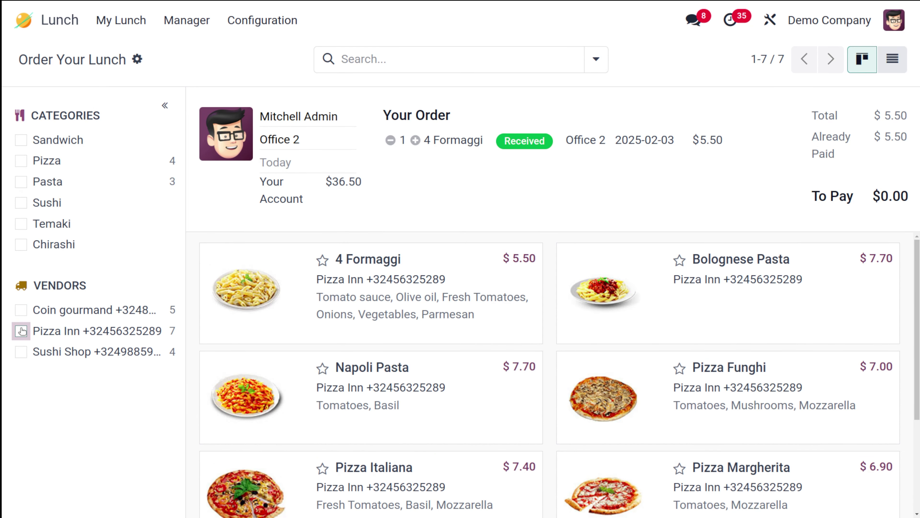
click(21, 311)
click(21, 311)
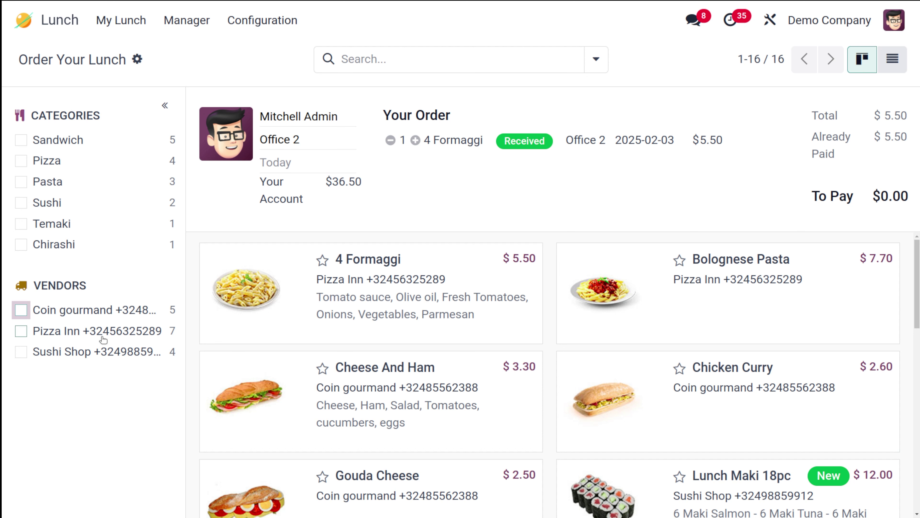
Filter by the Pizza and Sandwich categories together with the vendors Pizza Inn and Coin gourmand, and review the matching dishes.
click(26, 163)
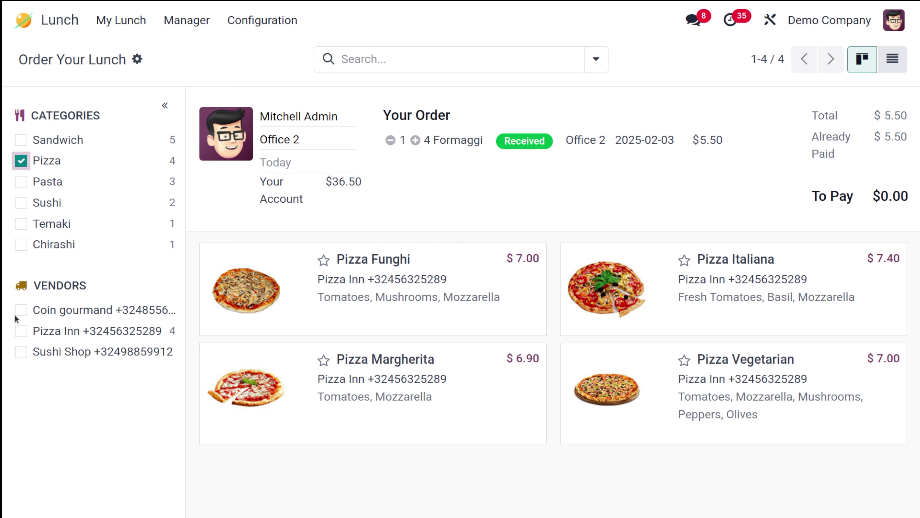
click(26, 332)
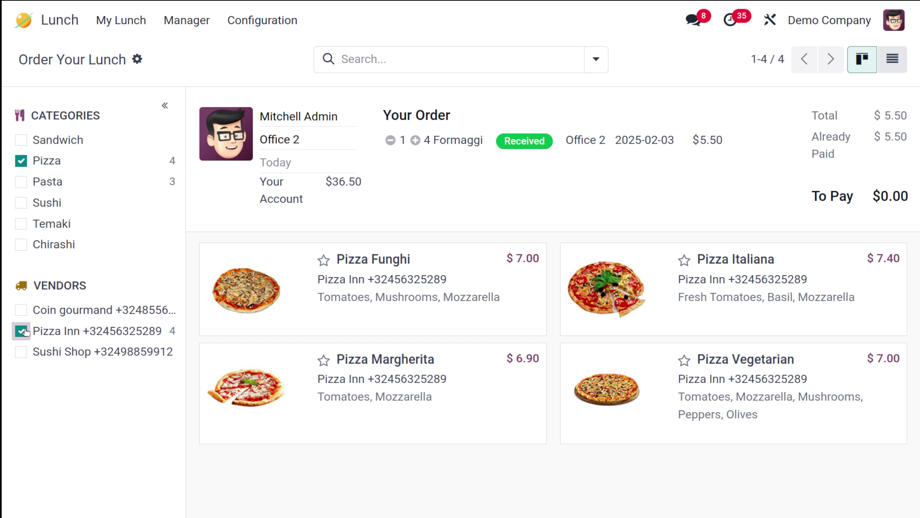
click(21, 310)
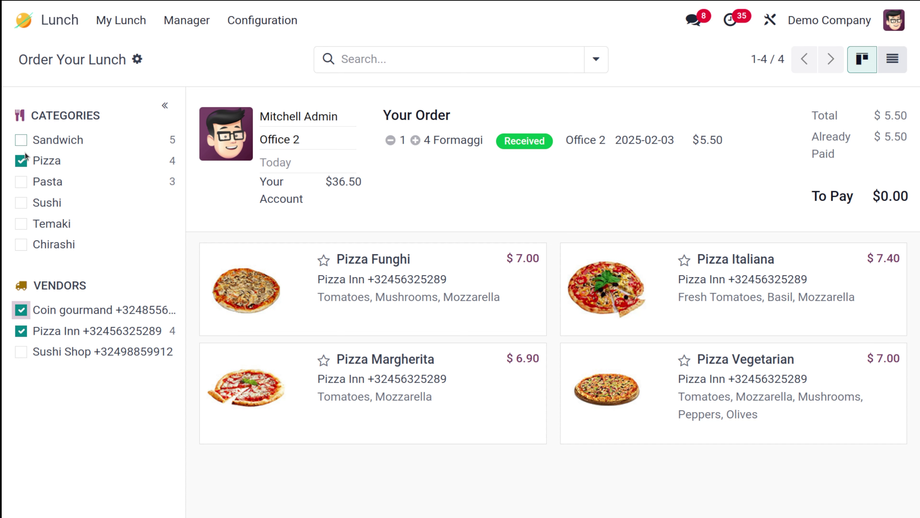
click(22, 143)
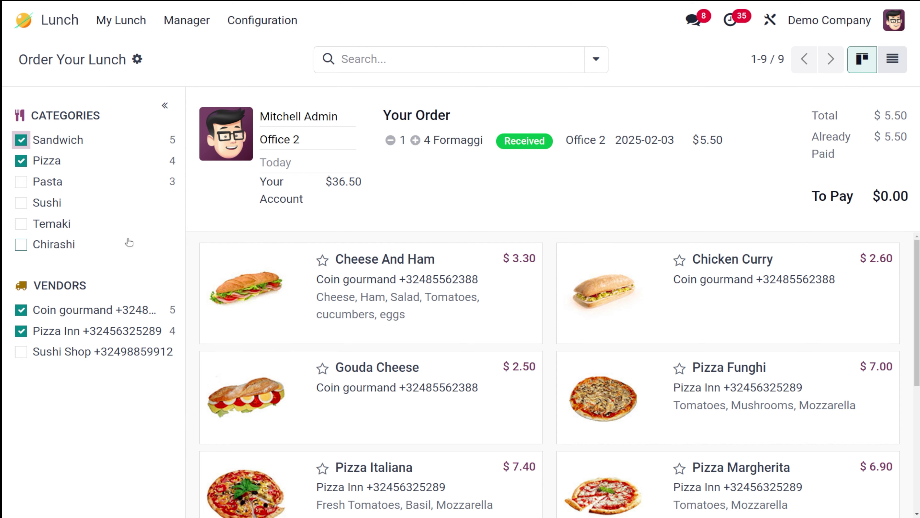
scroll(478, 348, down, 5)
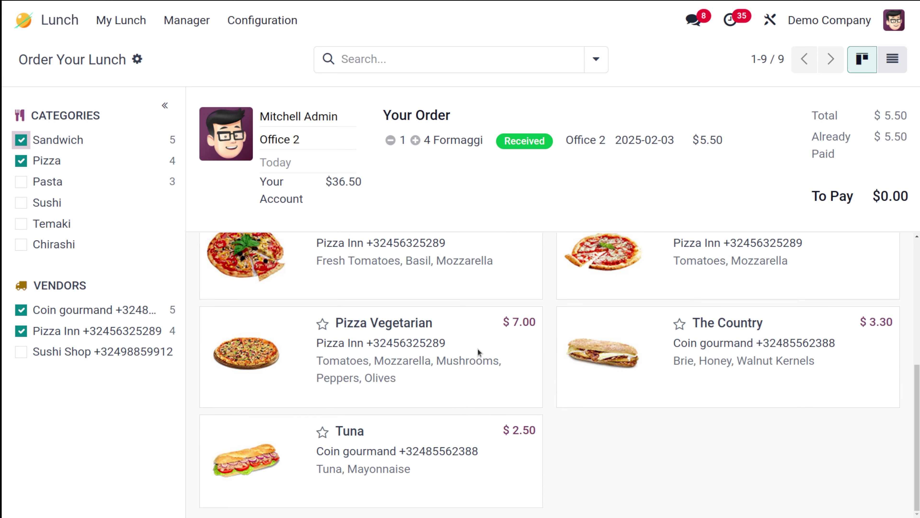
scroll(478, 348, up, 5)
scroll(478, 350, up, 1)
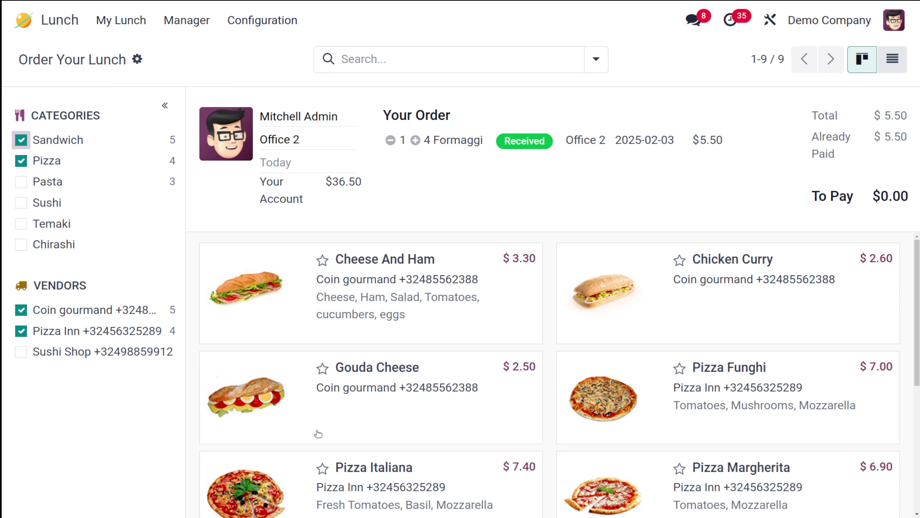
scroll(326, 414, down, 5)
scroll(326, 413, up, 5)
Clear the Pizza and Sandwich category filters and the Coin gourmand and Pizza Inn vendor filters.
click(21, 161)
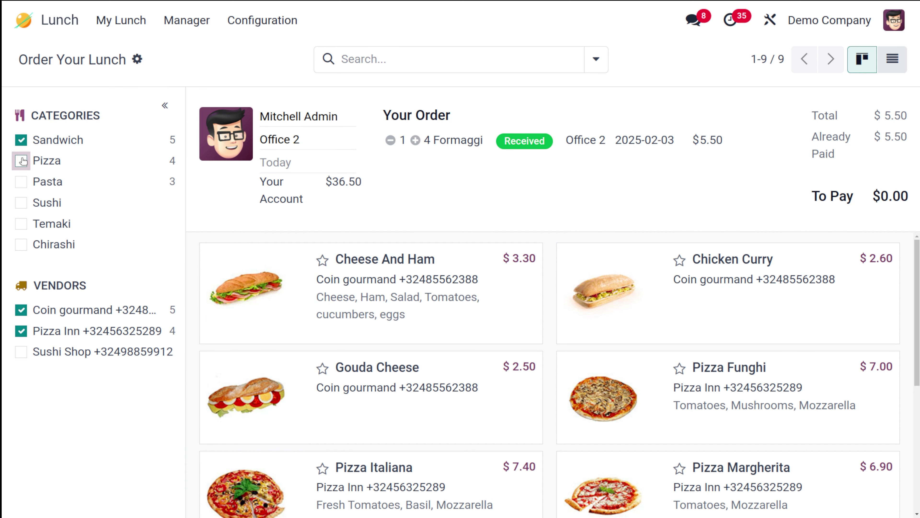
click(21, 140)
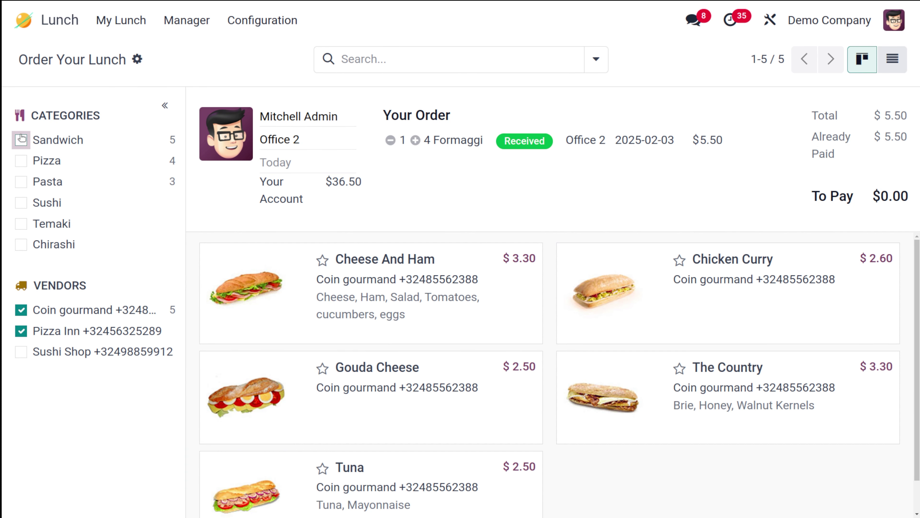
click(22, 309)
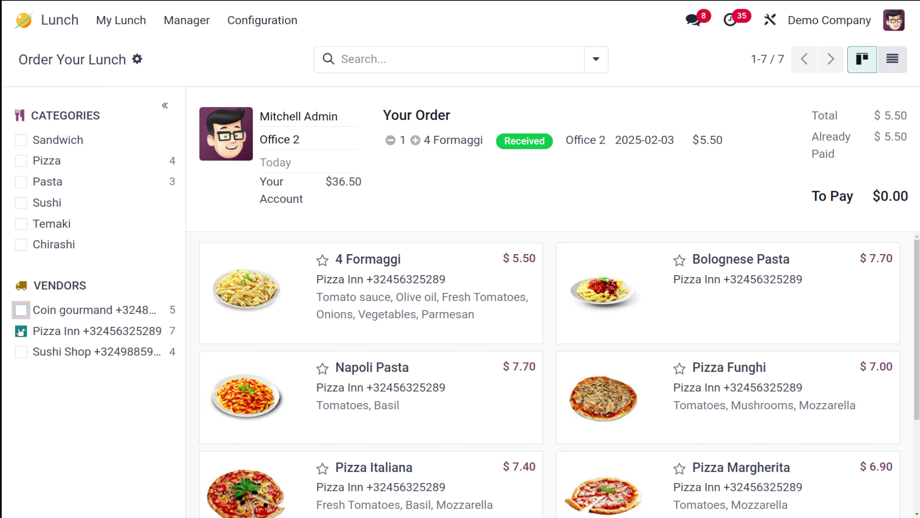
click(21, 330)
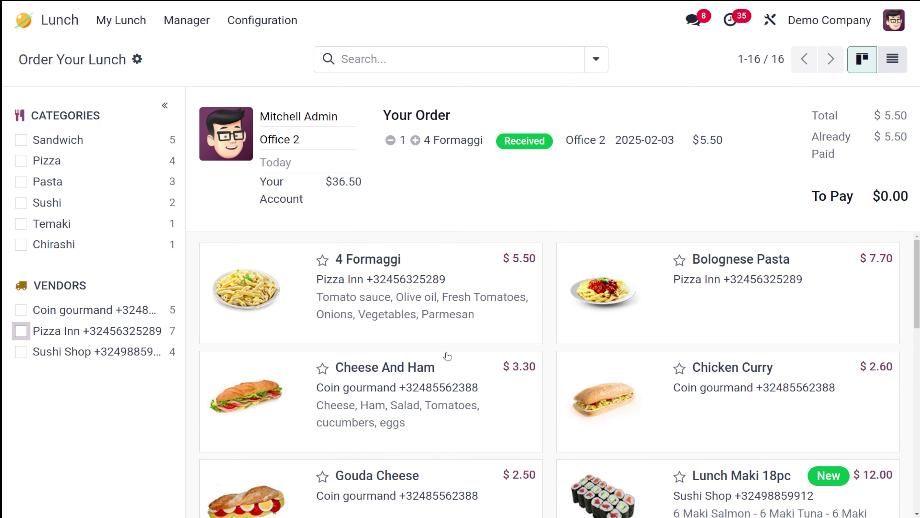
Show the dishes as a list and examine all its rows and columns through to the price.
scroll(448, 356, down, 10)
scroll(448, 357, up, 10)
click(889, 60)
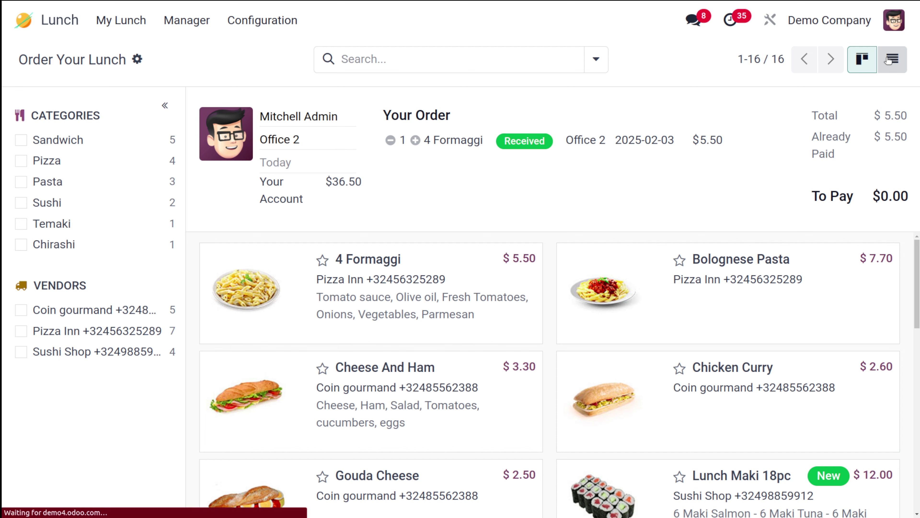
scroll(572, 322, down, 4)
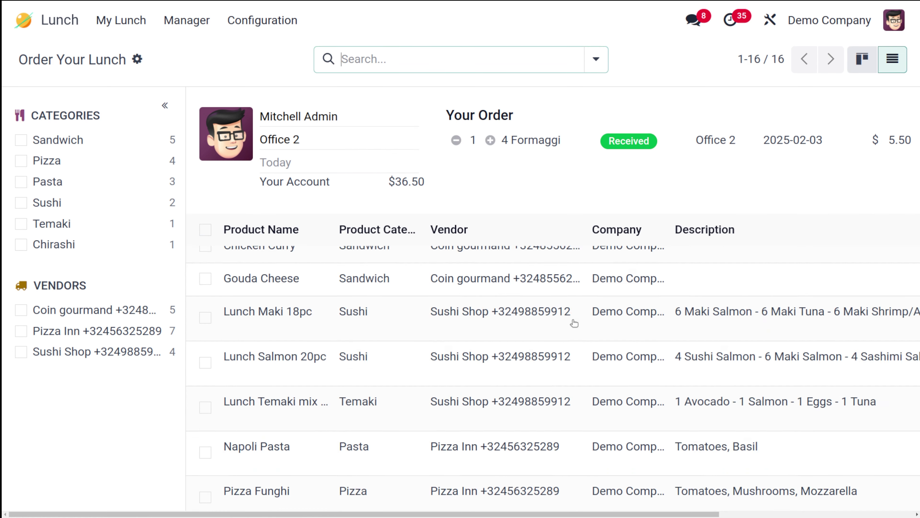
scroll(572, 323, up, 4)
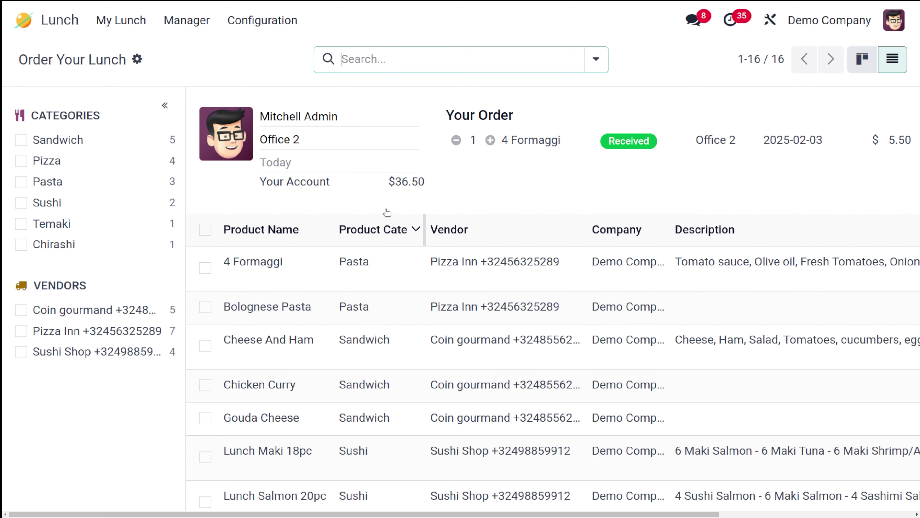
scroll(650, 289, right, 5)
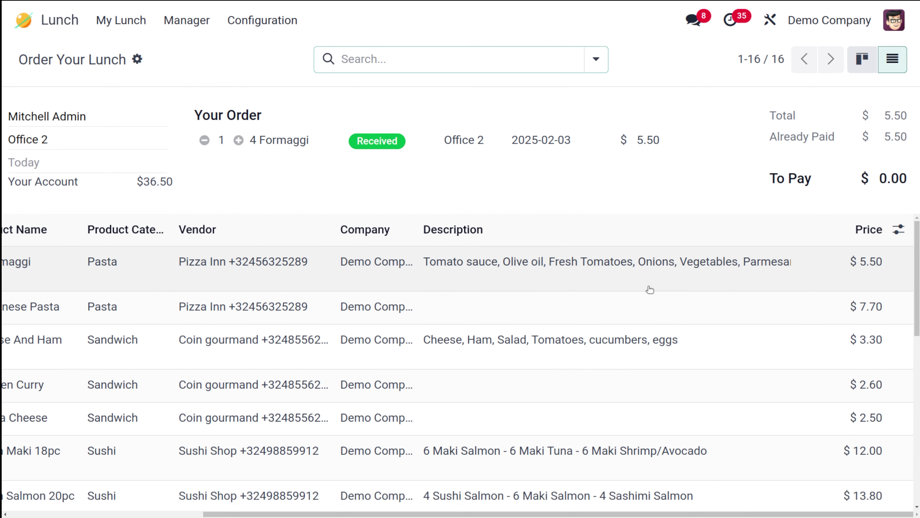
scroll(650, 289, left, 5)
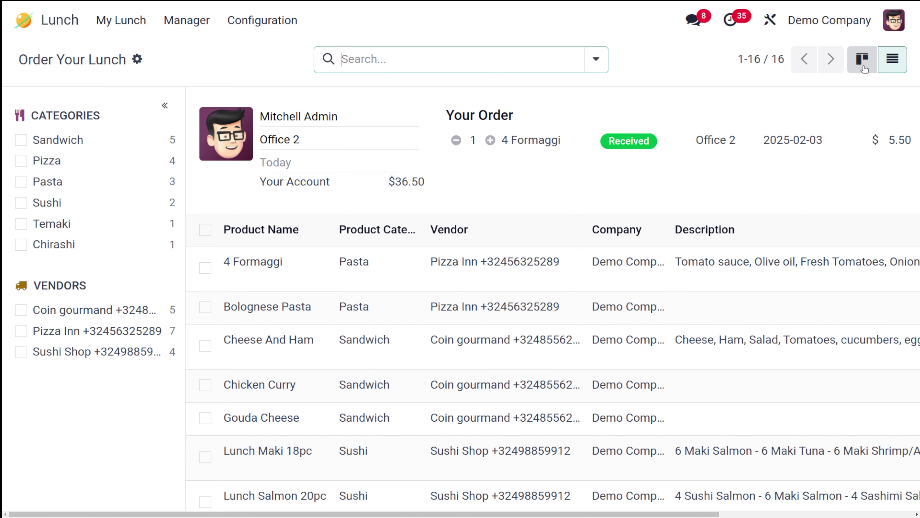
Return to the Kanban card view and look through all the dish cards.
click(856, 70)
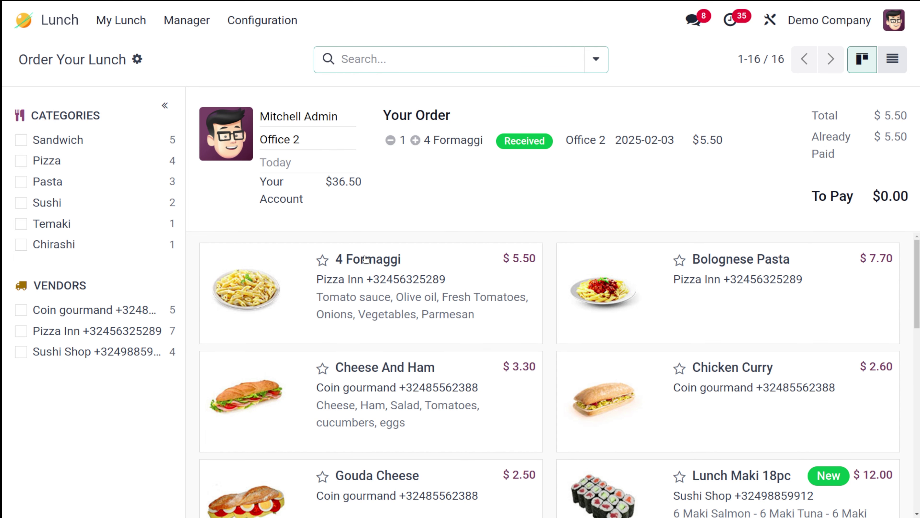
scroll(695, 422, down, 5)
scroll(540, 357, up, 5)
scroll(378, 457, down, 10)
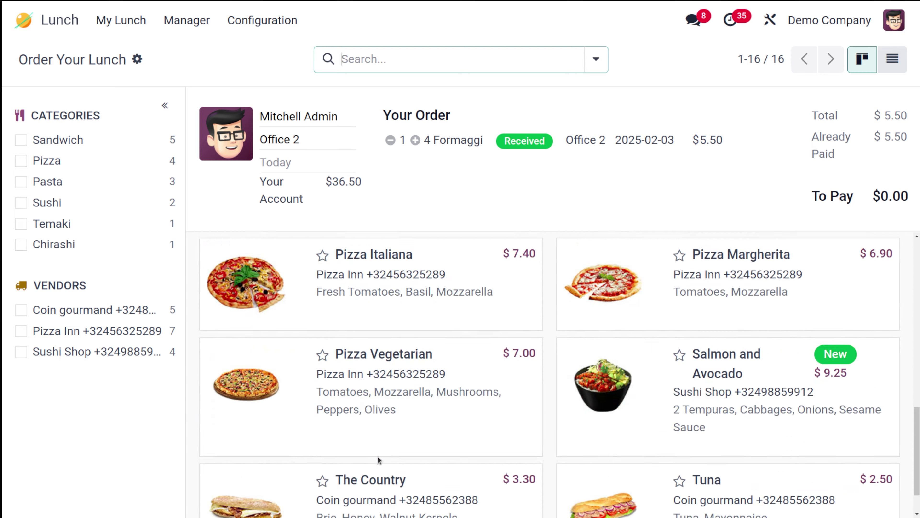
scroll(378, 456, up, 10)
scroll(377, 456, down, 11)
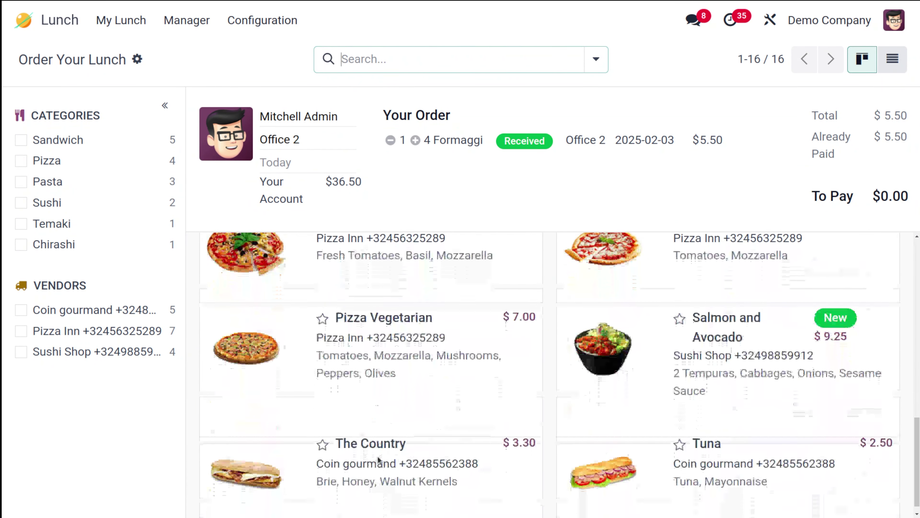
Examine the order configuration of the Cheese And Ham sandwich and discard it without adding it to the cart.
scroll(378, 458, up, 8)
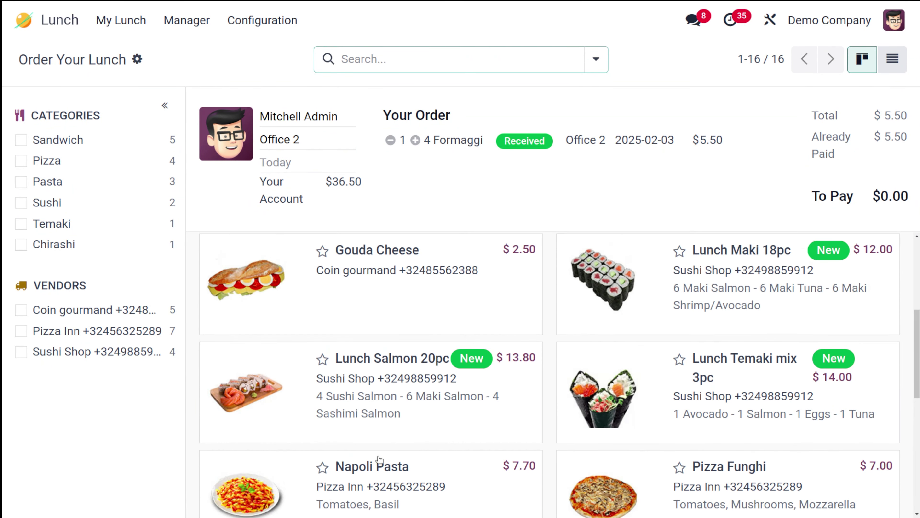
scroll(379, 459, up, 5)
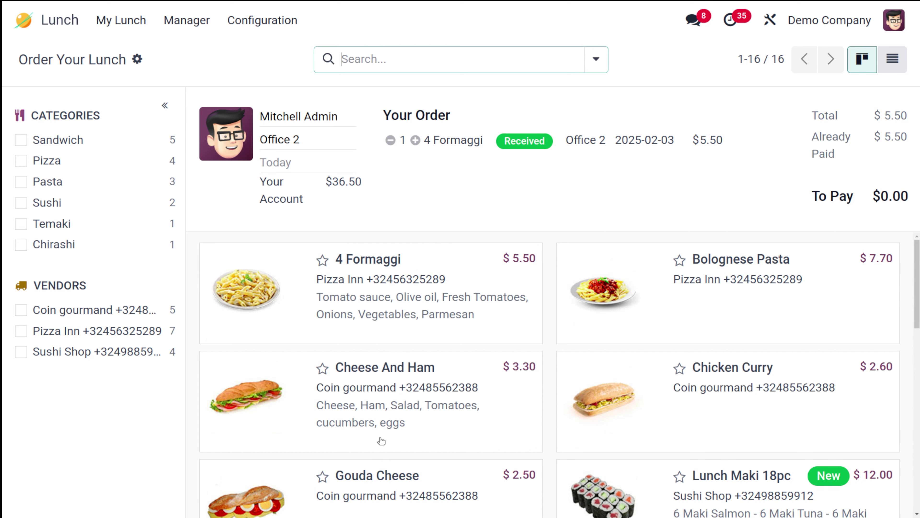
click(461, 432)
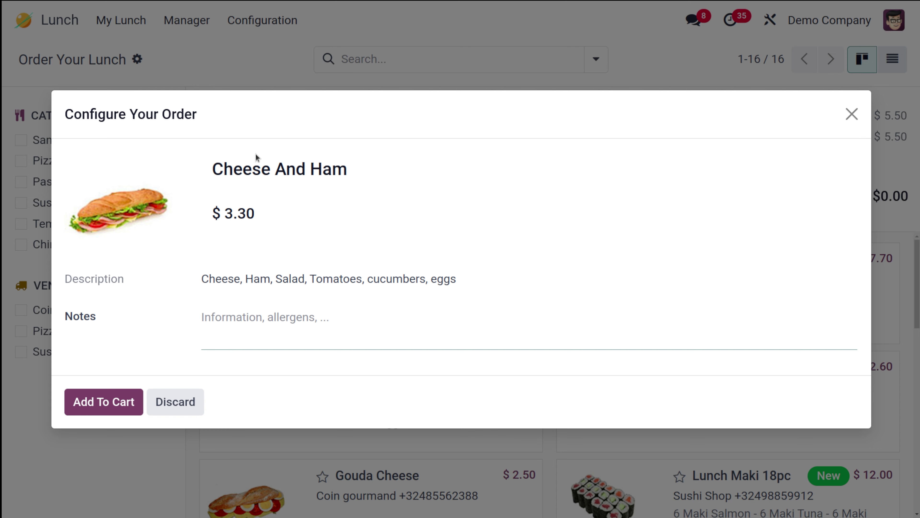
click(159, 400)
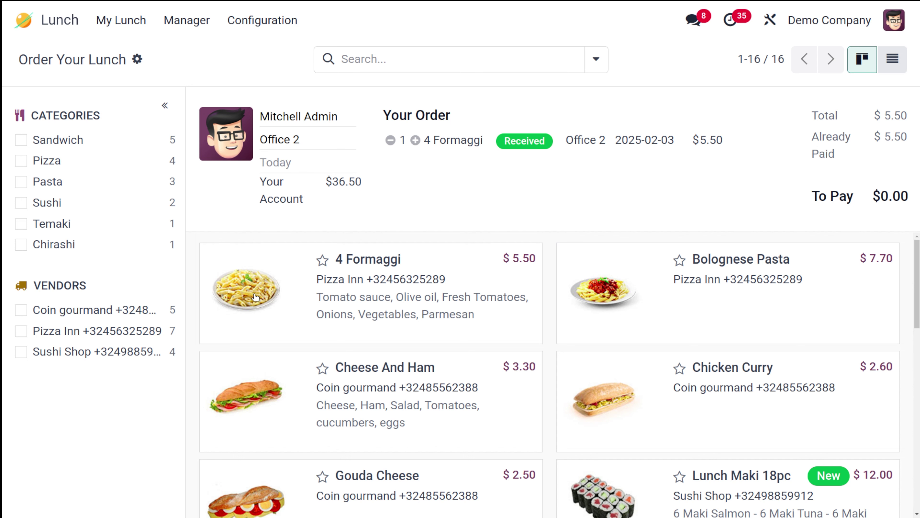
Add 4 Formaggi with the Olives extra to the cart and place the order.
click(255, 297)
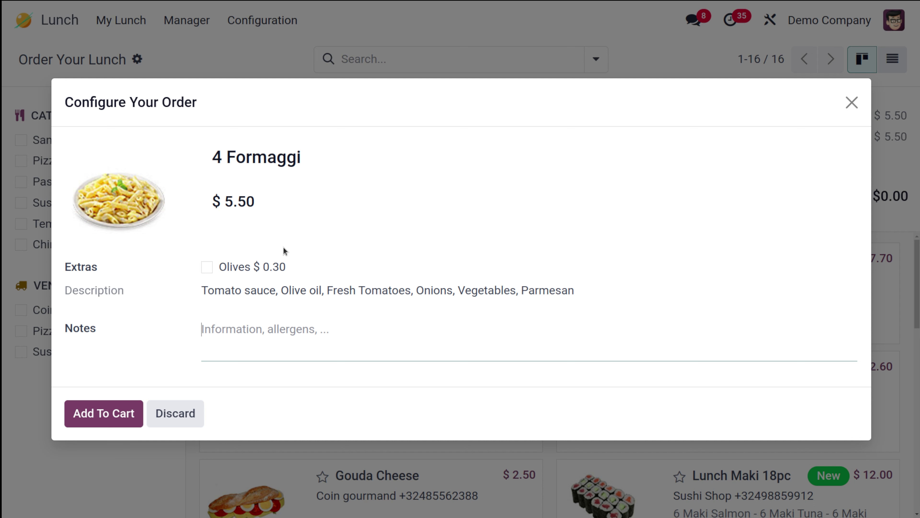
click(207, 267)
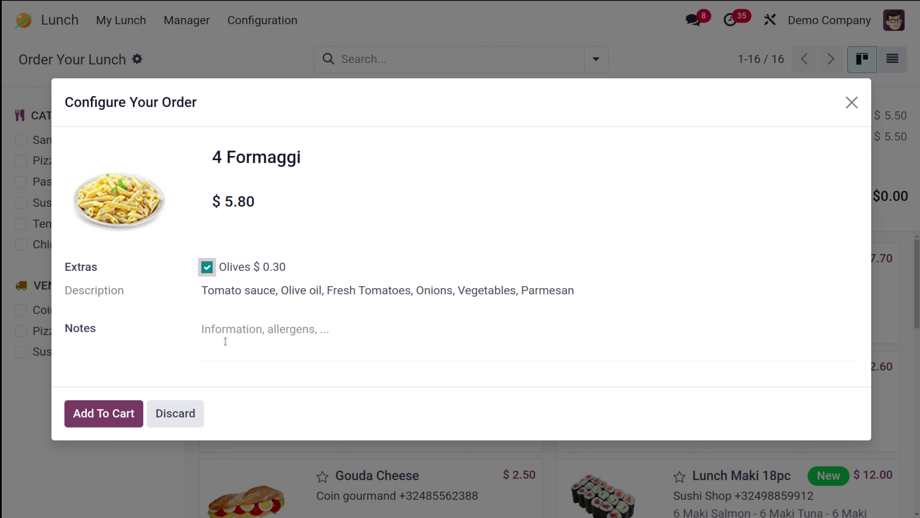
click(96, 412)
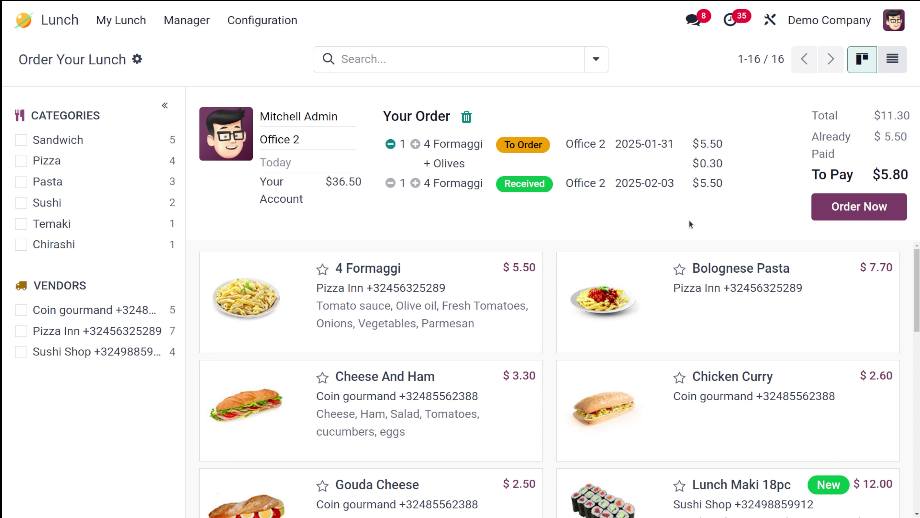
click(857, 206)
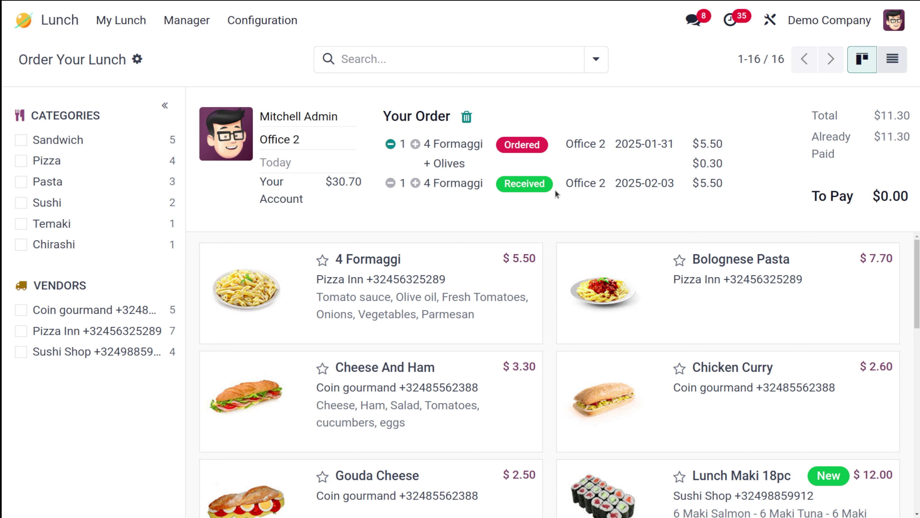
Open the manager's list of today's orders and examine the Pizza Inn order across all its columns.
click(205, 30)
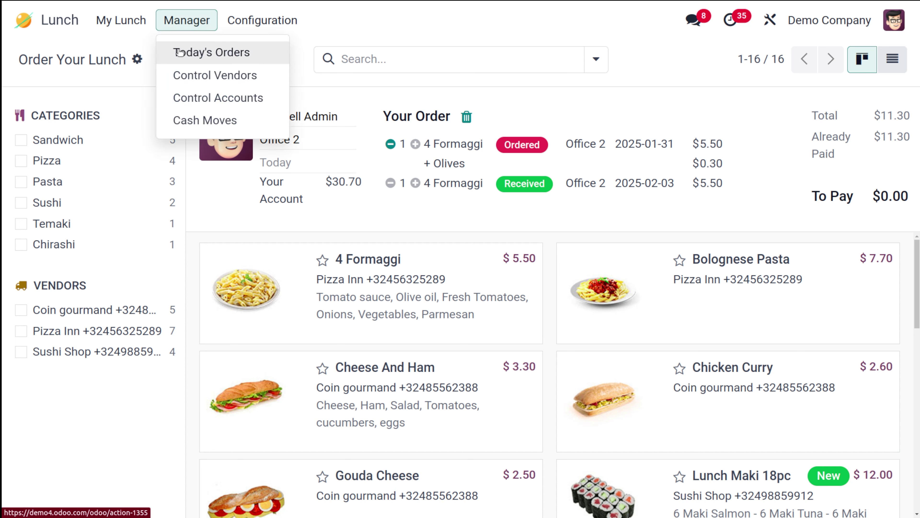
click(141, 54)
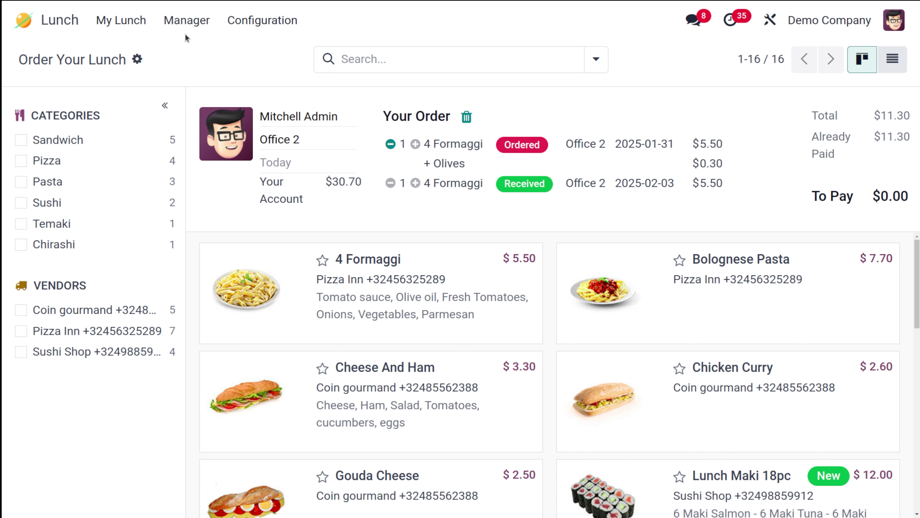
click(187, 21)
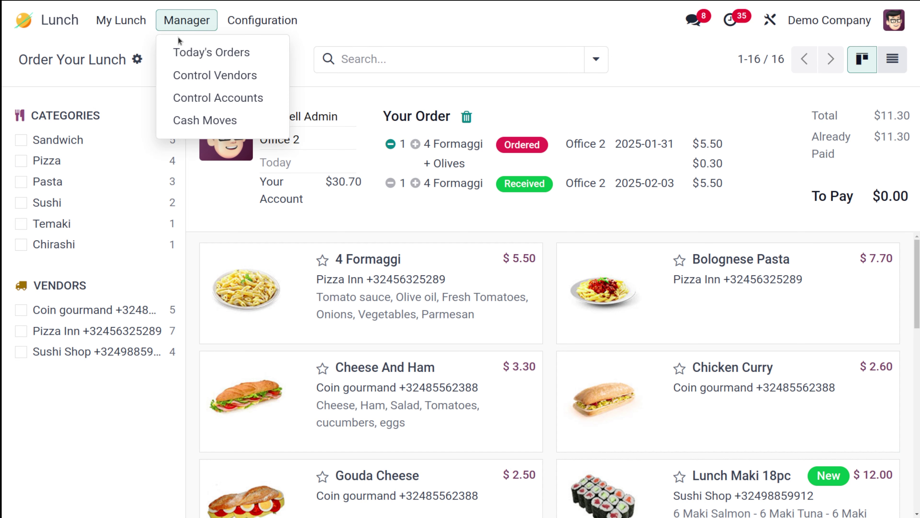
click(186, 51)
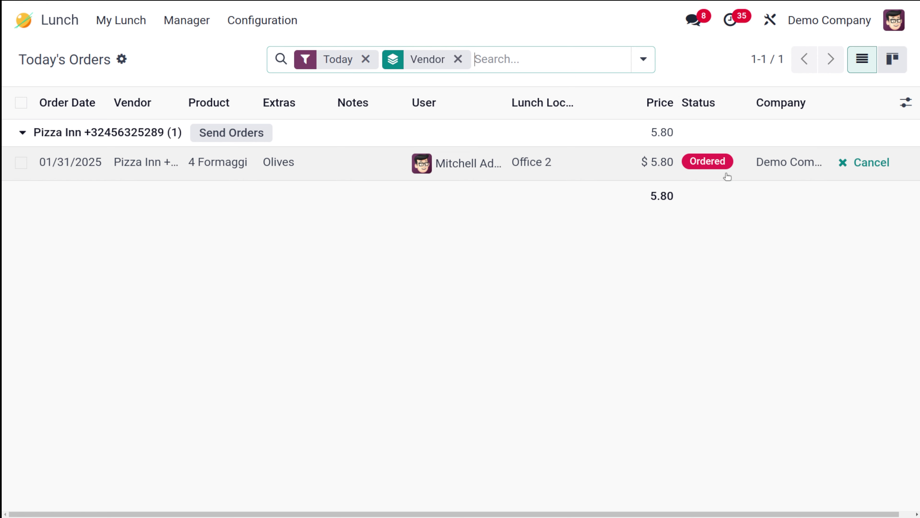
scroll(725, 175, right, 1)
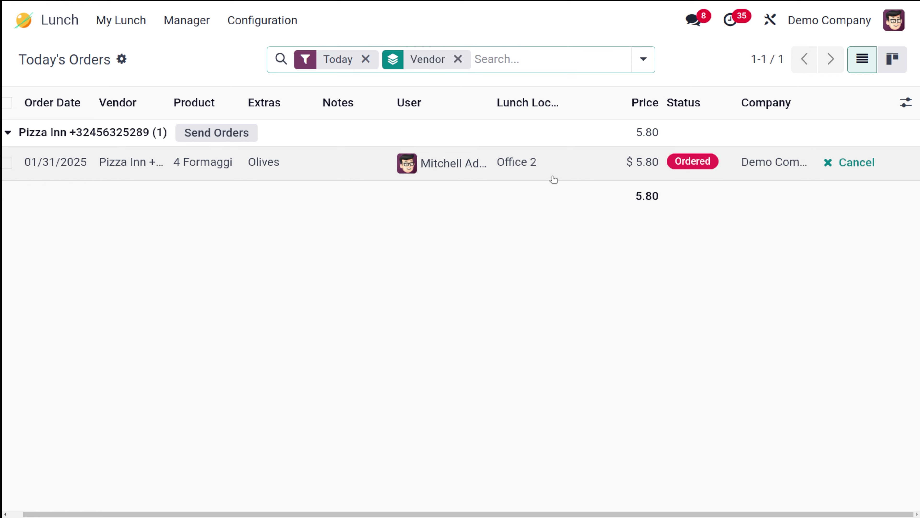
scroll(475, 160, left, 1)
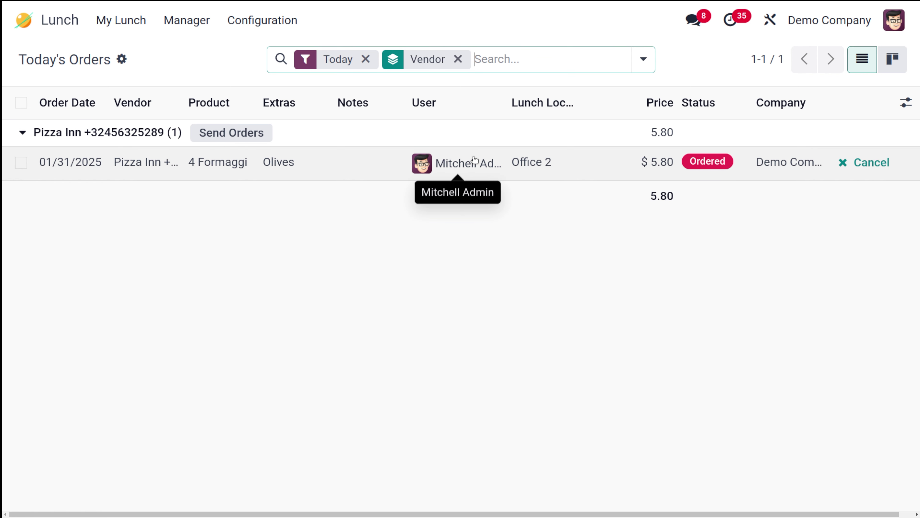
Send today's Pizza Inn orders to the vendor and check the meal's status on the new order page.
click(20, 163)
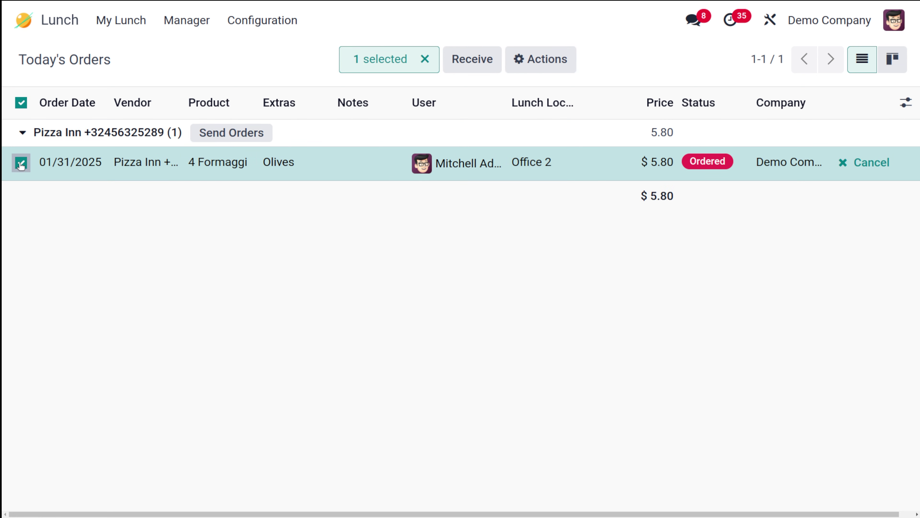
click(20, 164)
click(226, 140)
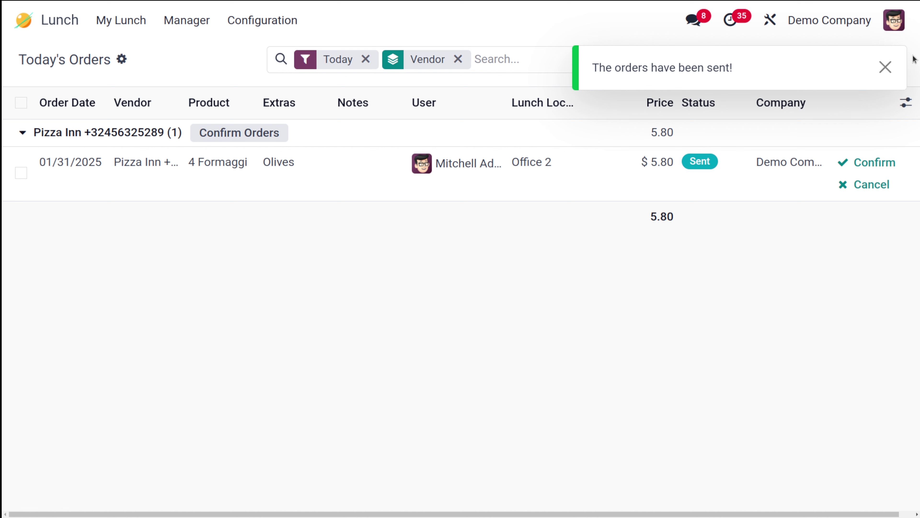
click(885, 67)
click(140, 22)
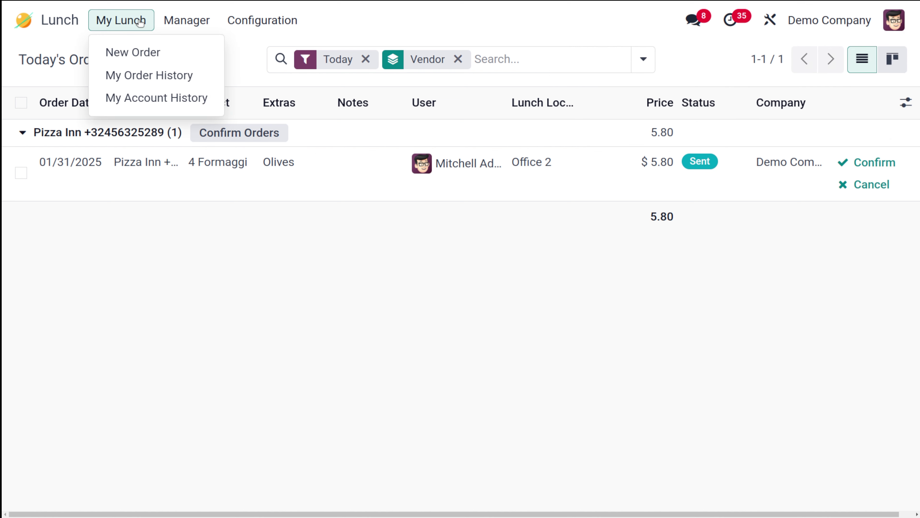
click(121, 52)
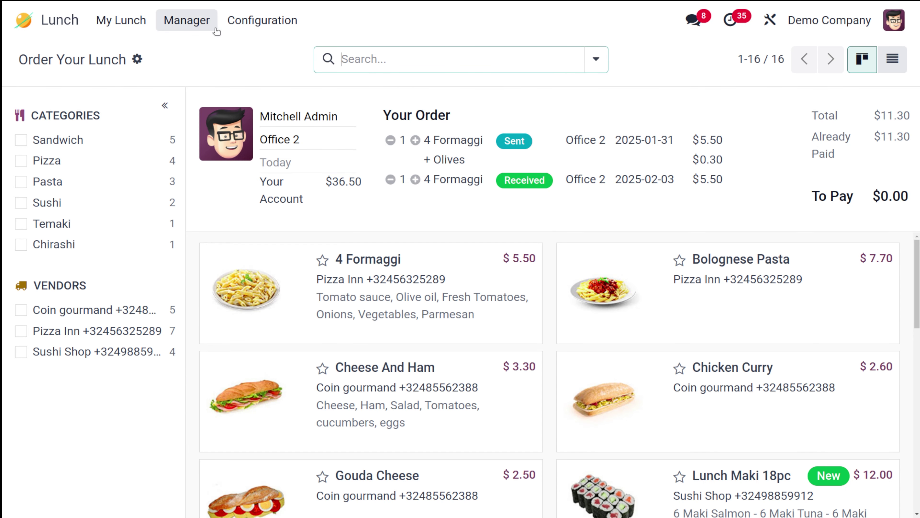
Reopen the manager's list of today's orders and confirm the Pizza Inn orders.
click(199, 19)
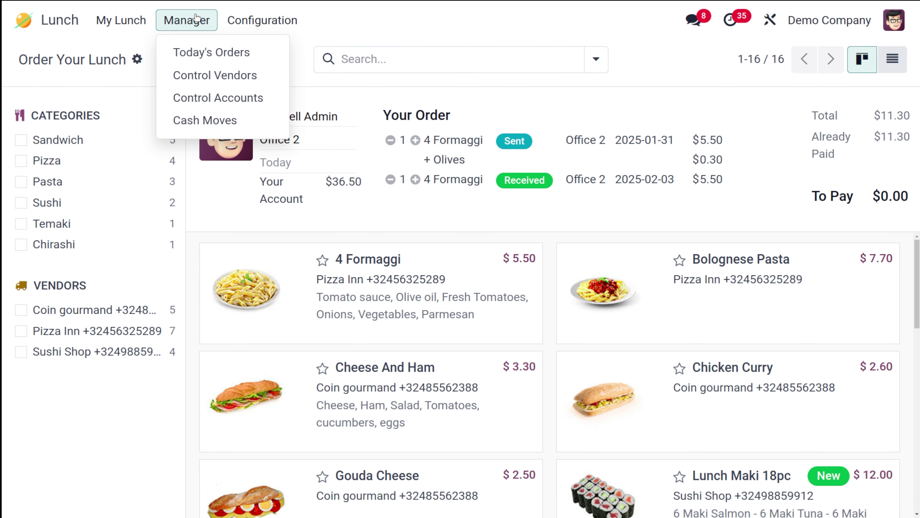
click(199, 59)
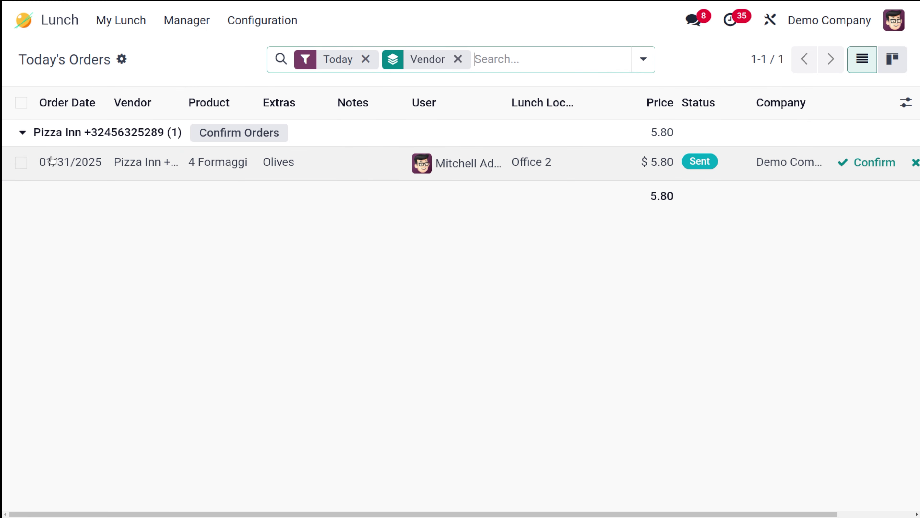
click(20, 163)
click(21, 163)
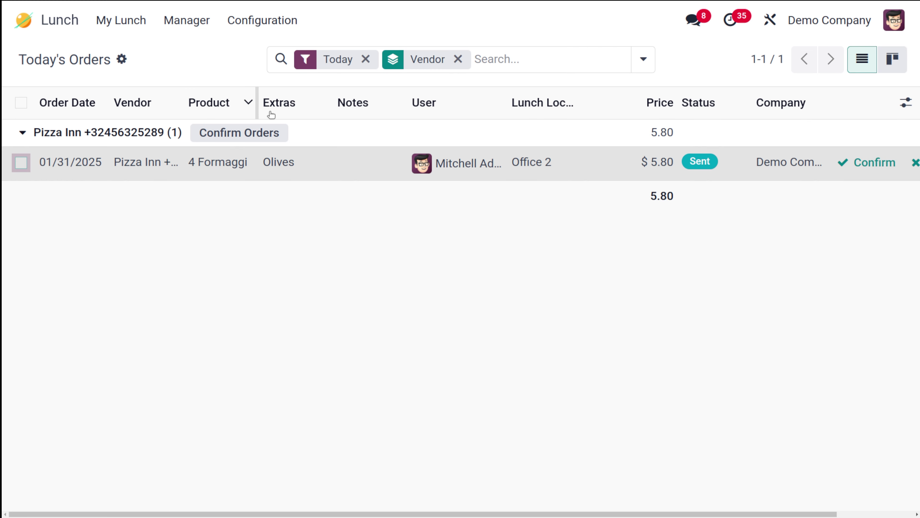
click(222, 137)
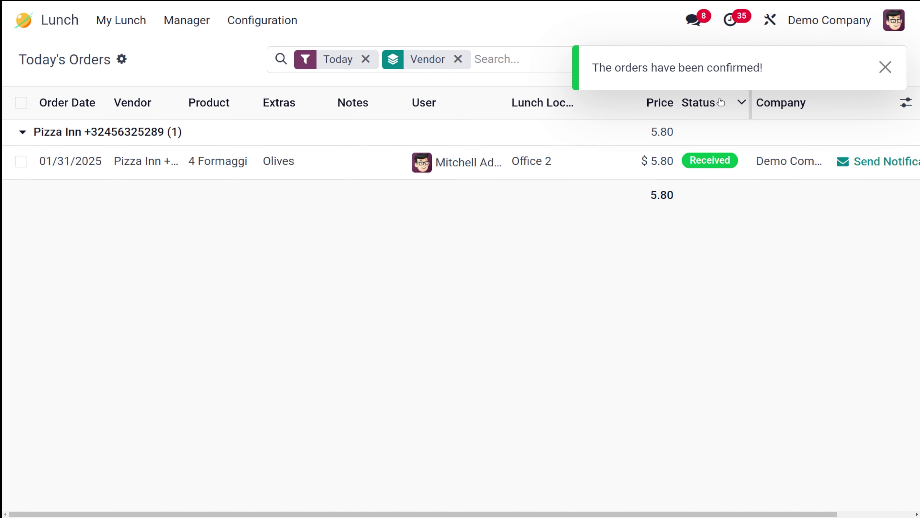
Return to the new order page, check the 4 Formaggi order's status and look over the dishes.
click(126, 30)
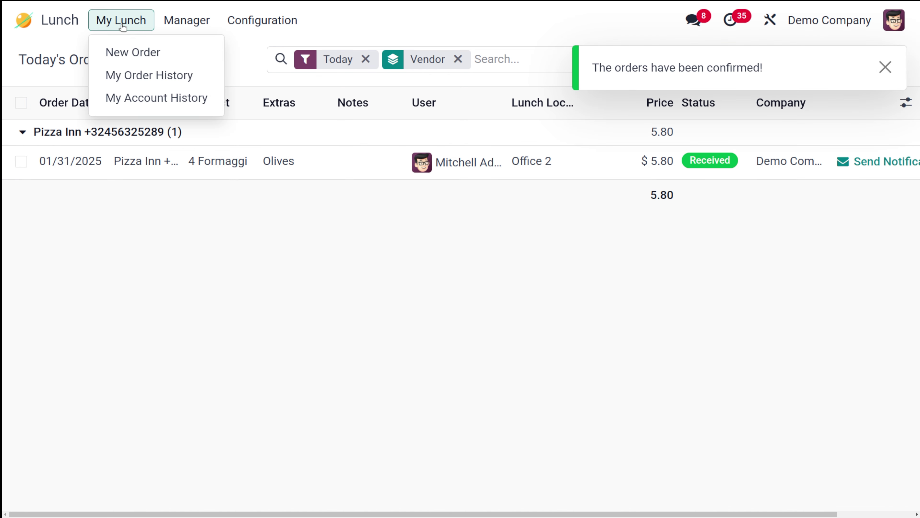
click(131, 51)
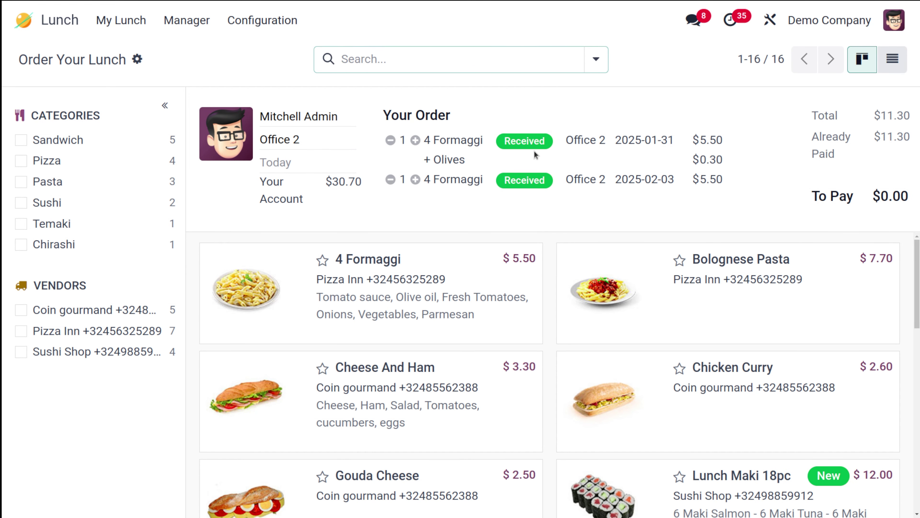
scroll(382, 446, down, 10)
scroll(382, 446, up, 10)
Review every column of the personal order history and open the personal account history.
click(109, 19)
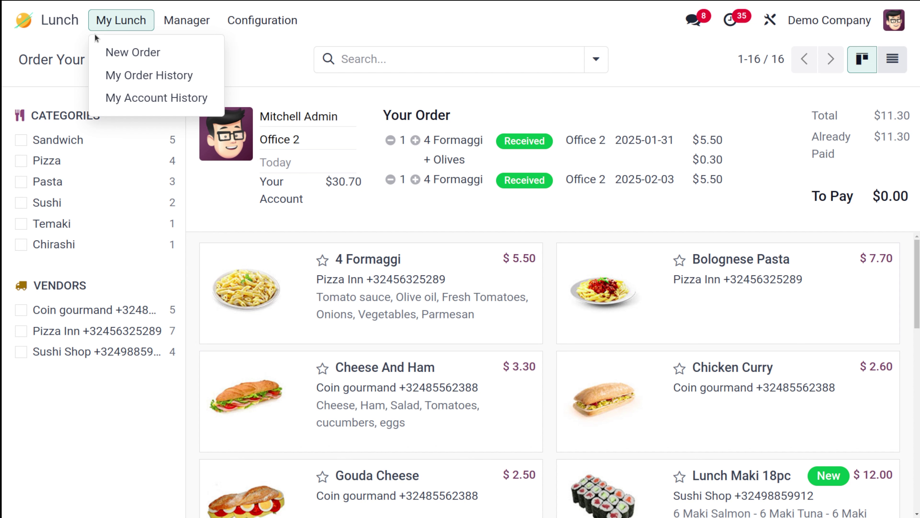
click(141, 75)
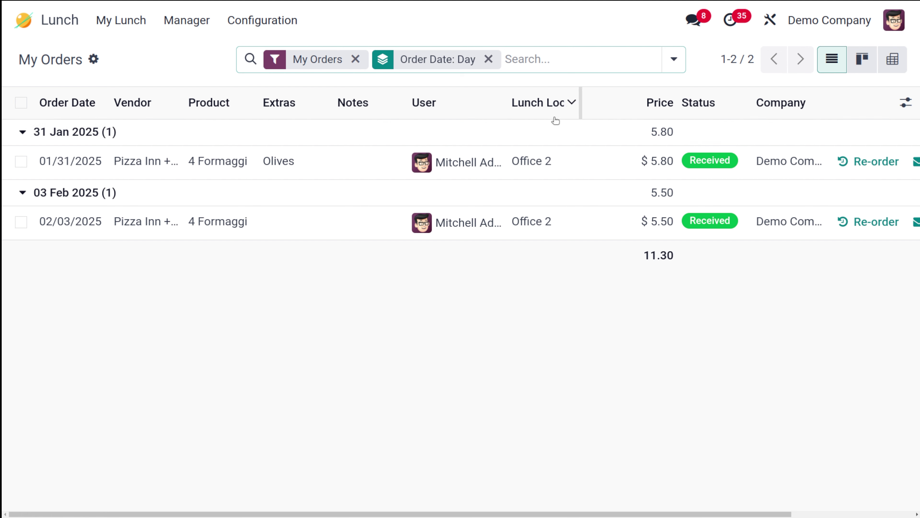
scroll(643, 236, right, 4)
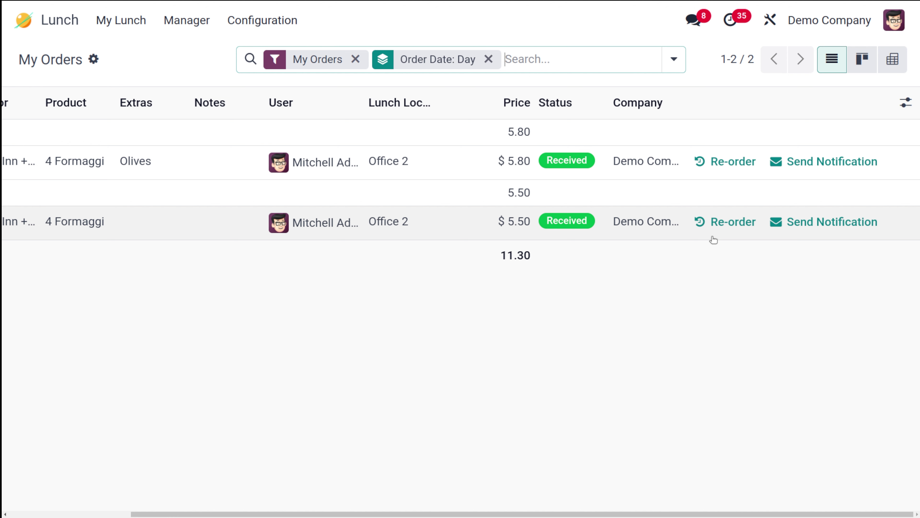
scroll(714, 240, left, 4)
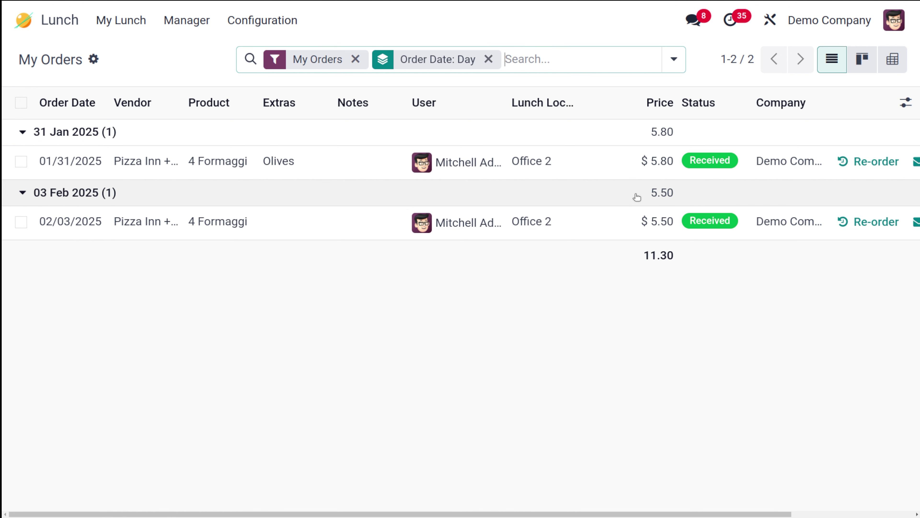
click(101, 29)
click(115, 97)
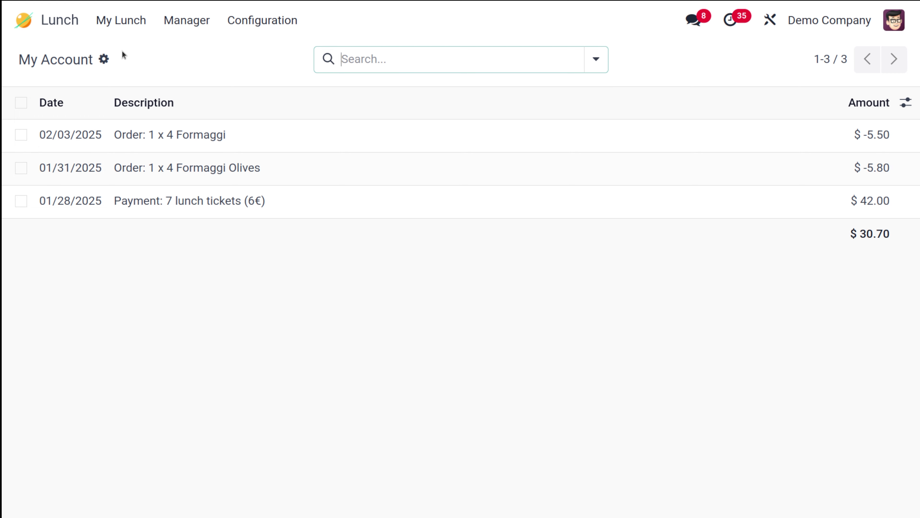
Go back to the personal order history and look across its columns, including the row actions.
click(115, 22)
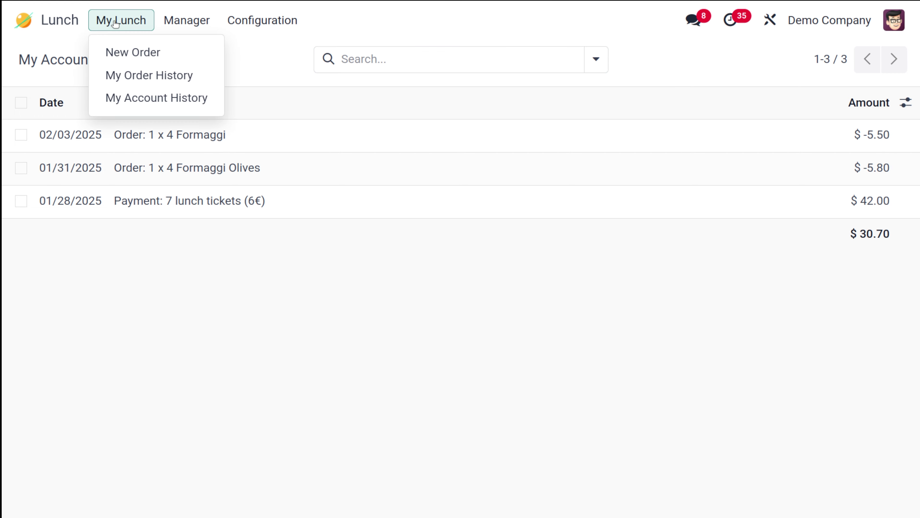
click(132, 71)
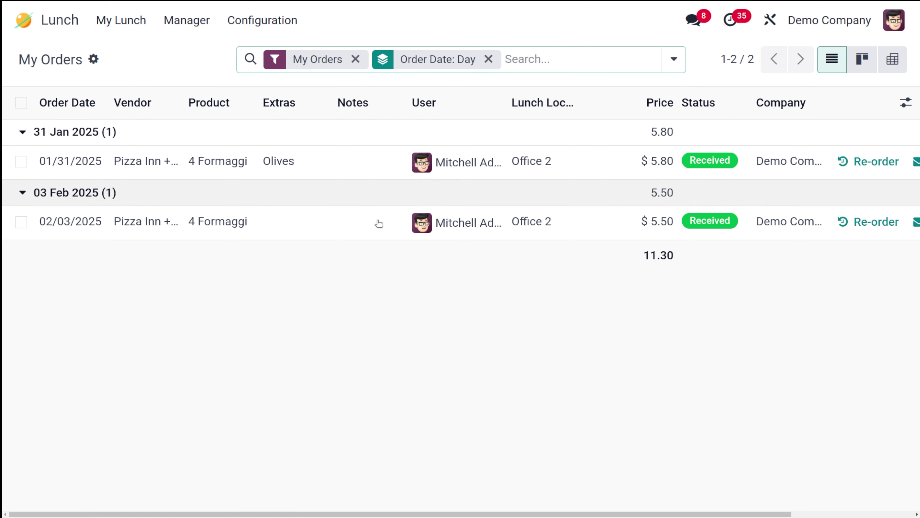
scroll(377, 221, right, 3)
scroll(377, 221, left, 3)
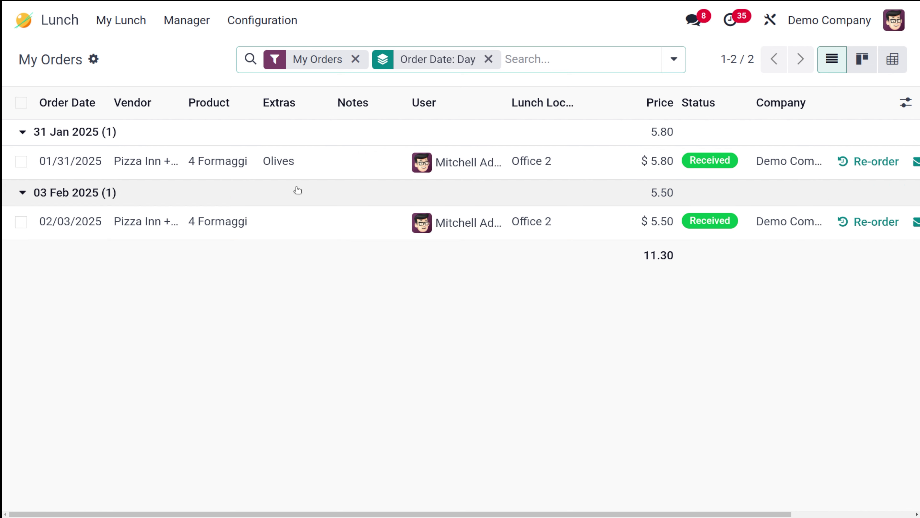